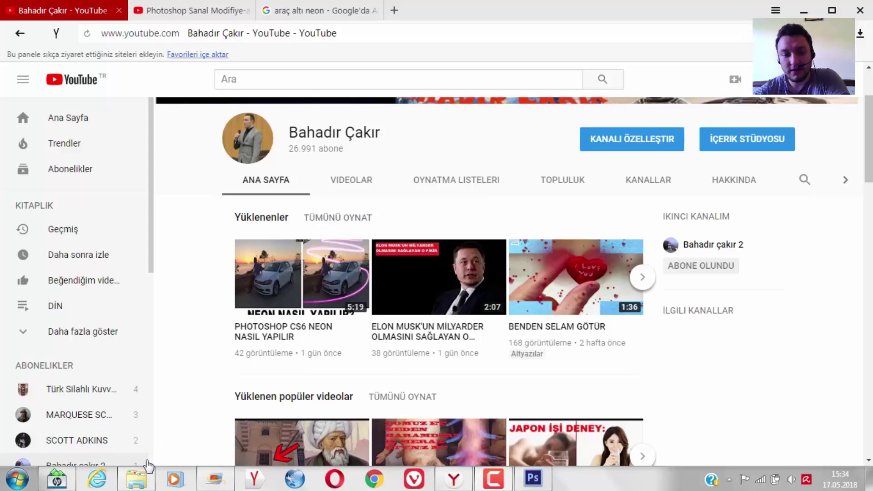
Drag the sunset car JPEG from the Downloads folder onto the Photoshop taskbar button.
left_click(136, 478)
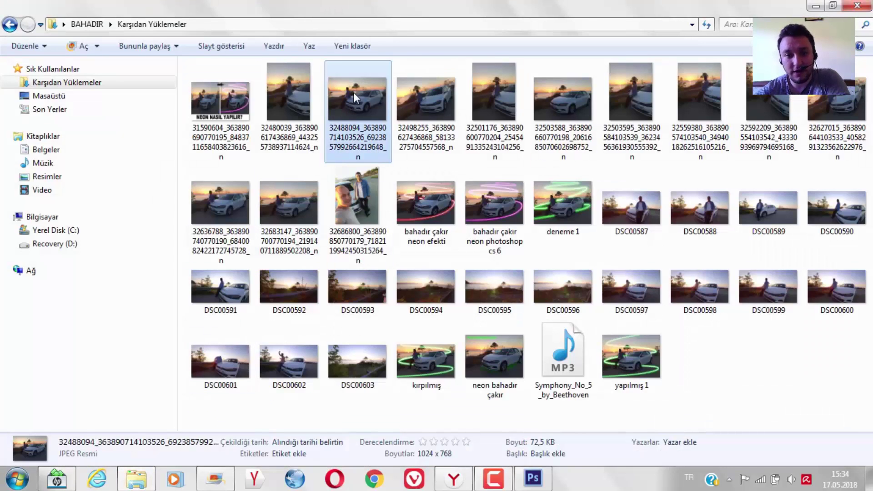
left_click_drag(353, 92, 543, 484)
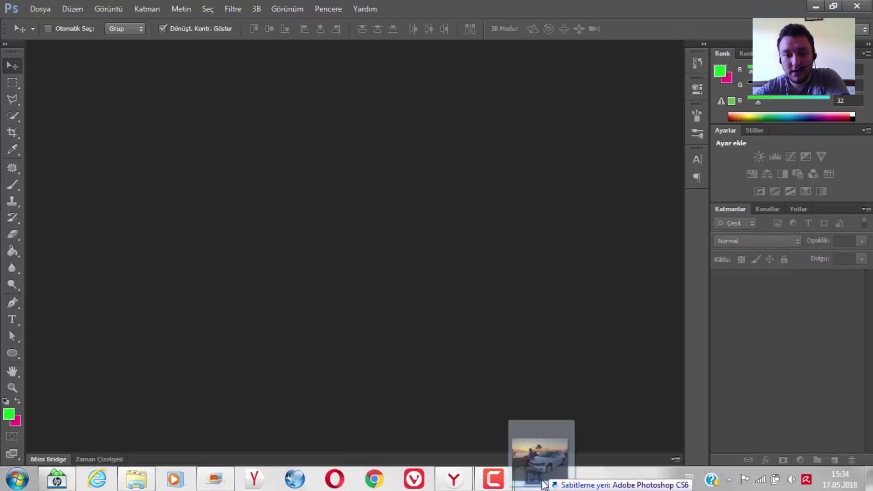
Open the car photo, zoom in twice on the licence plate, and select the Polygonal Lasso.
left_click_drag(544, 485, 345, 190)
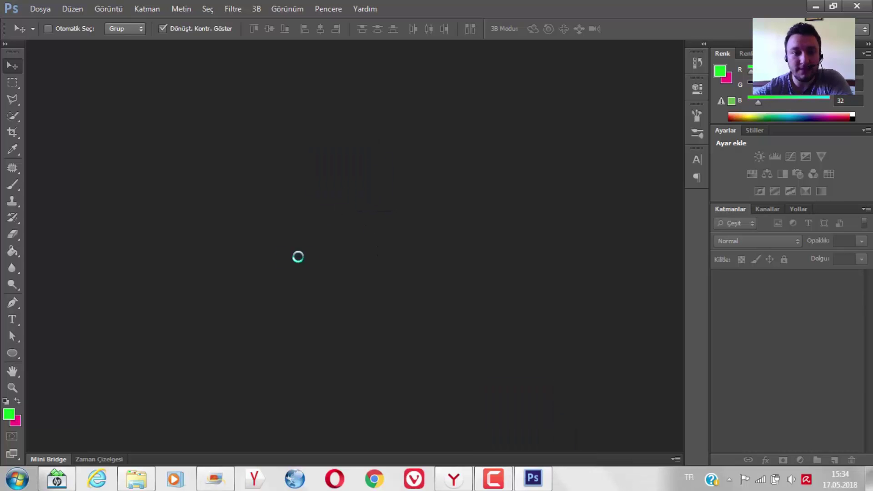
key("z")
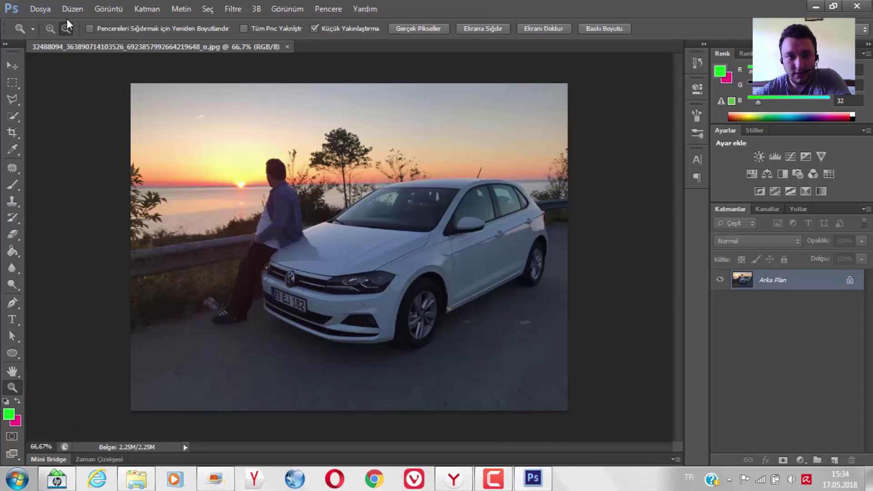
left_click(50, 28)
left_click(295, 311)
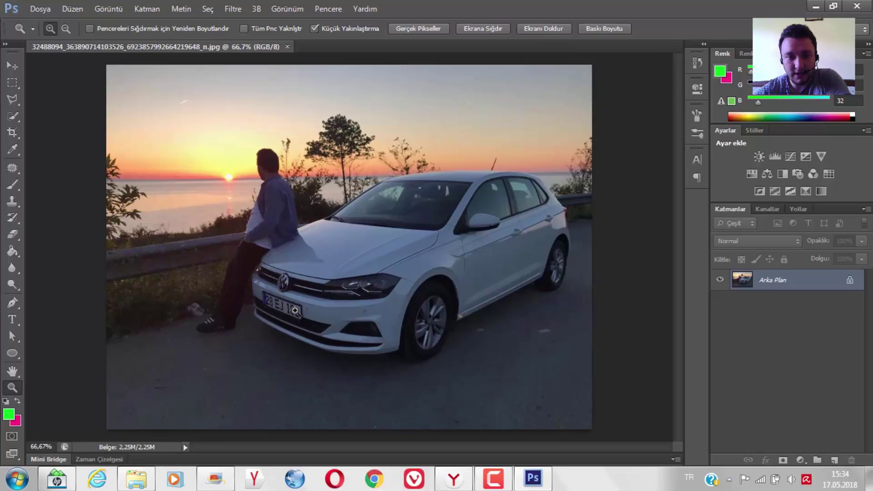
left_click(295, 310)
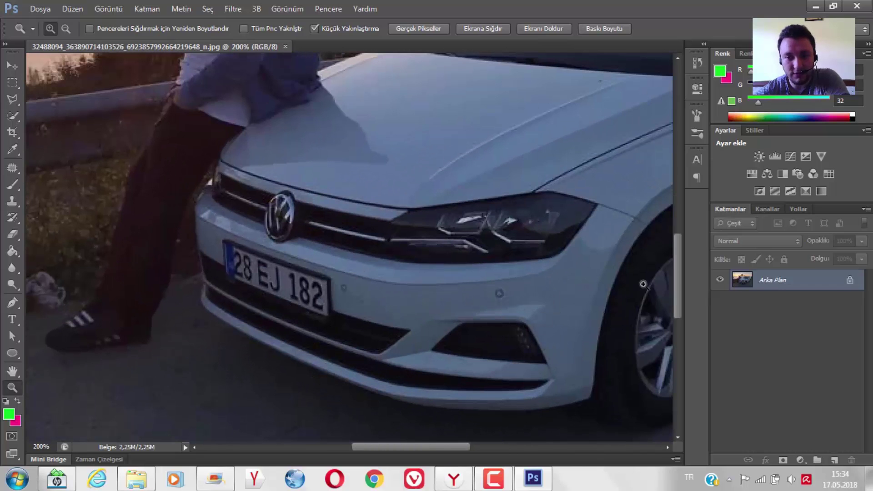
left_click_drag(679, 274, 686, 306)
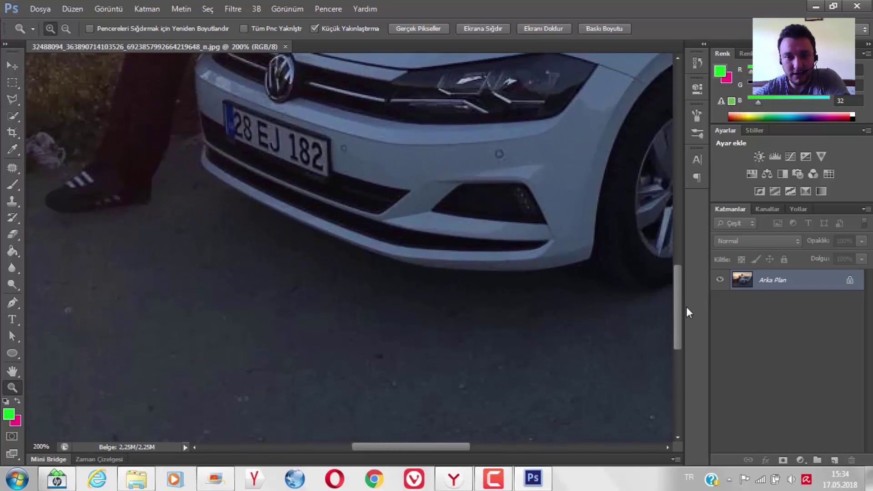
left_click(15, 97)
left_click(58, 109)
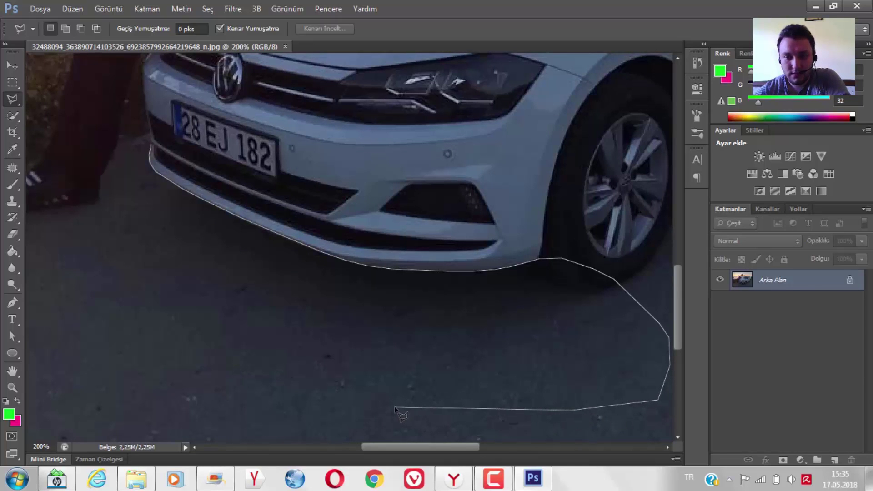
Trace a closed polygonal selection around the asphalt beneath the front bumper's lower edge.
left_click(301, 404)
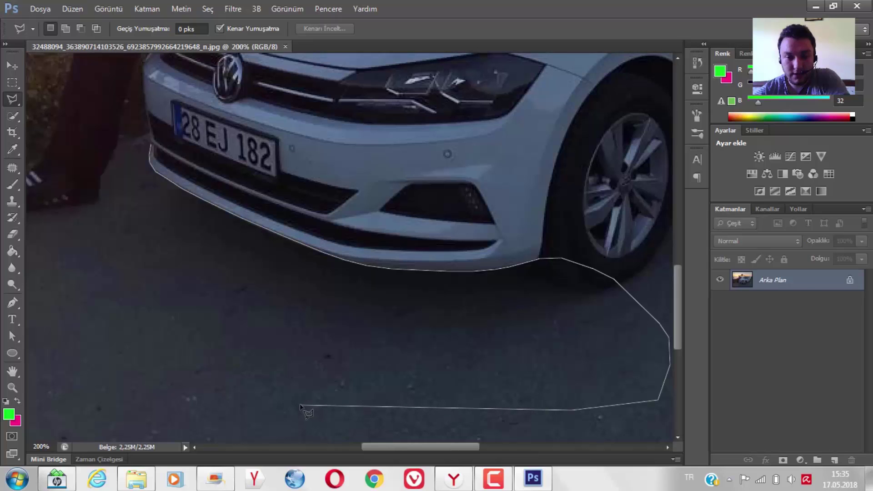
left_click(203, 360)
left_click(105, 289)
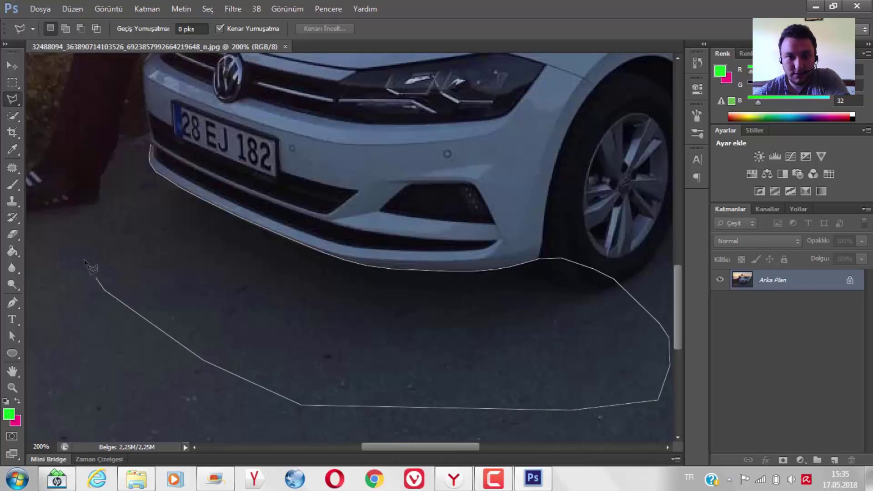
left_click(77, 244)
left_click(91, 207)
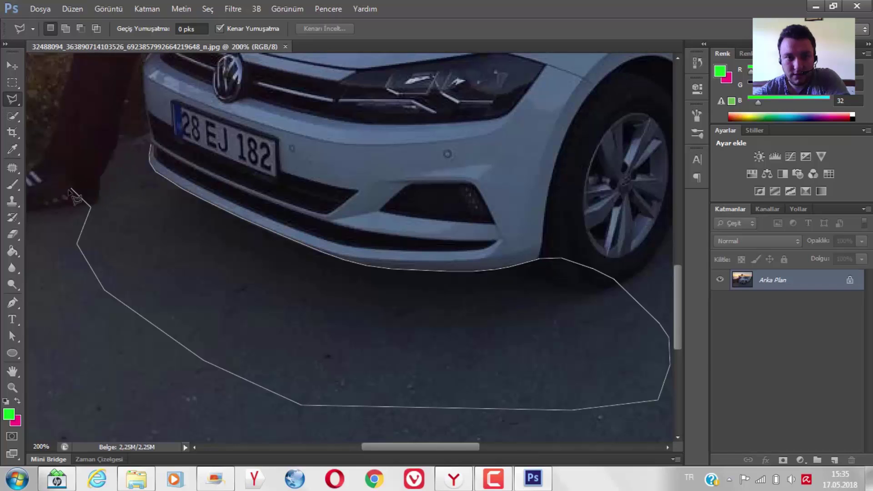
left_click(97, 171)
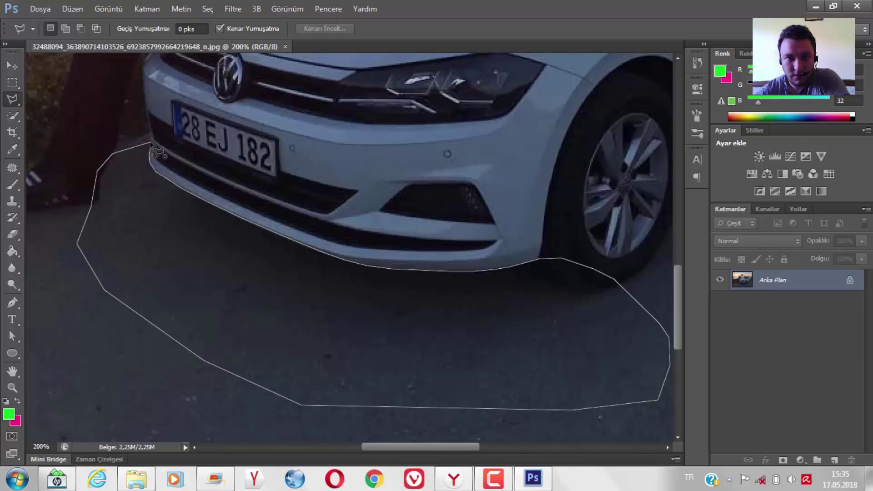
left_click(151, 144)
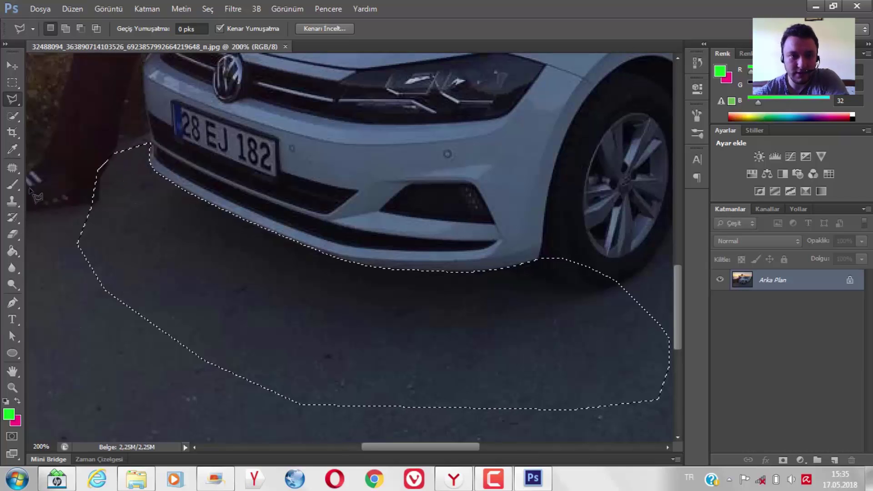
left_click(12, 184)
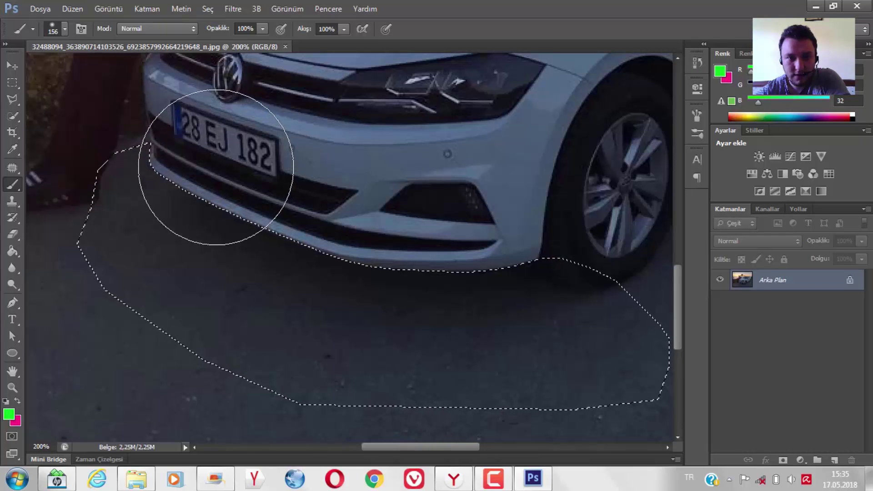
Paint green glow along the bumper's lower edge, stepping back twice before the final strokes.
left_click_drag(222, 159, 263, 183)
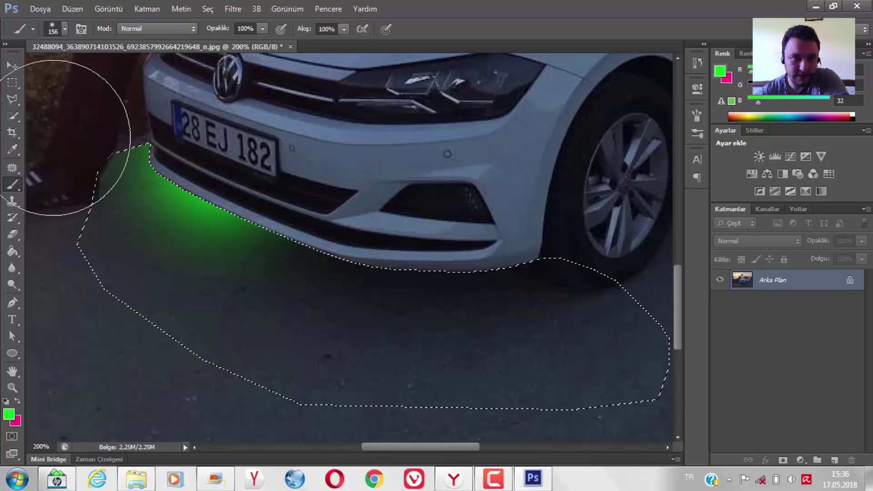
left_click(70, 9)
left_click(126, 37)
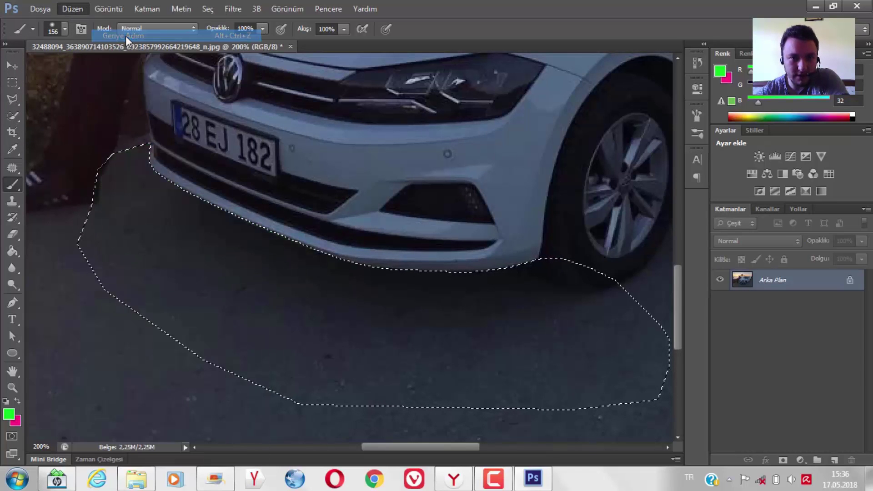
left_click_drag(226, 178, 269, 189)
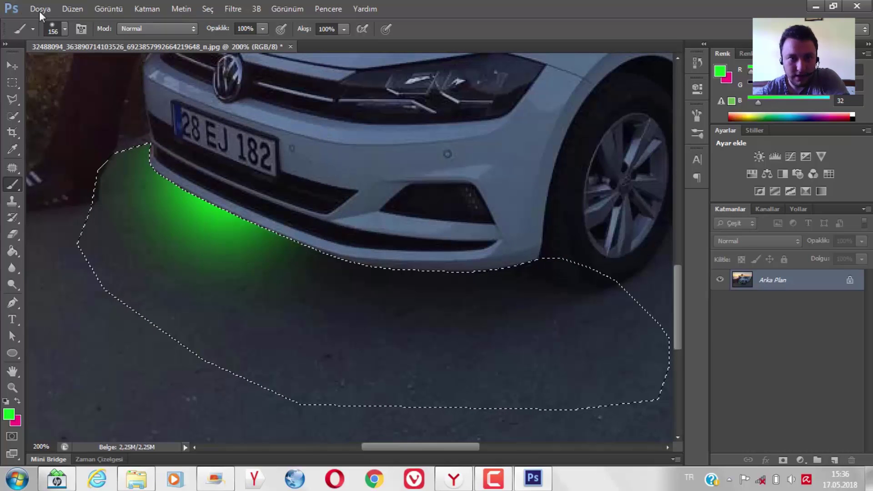
left_click(83, 10)
left_click(127, 36)
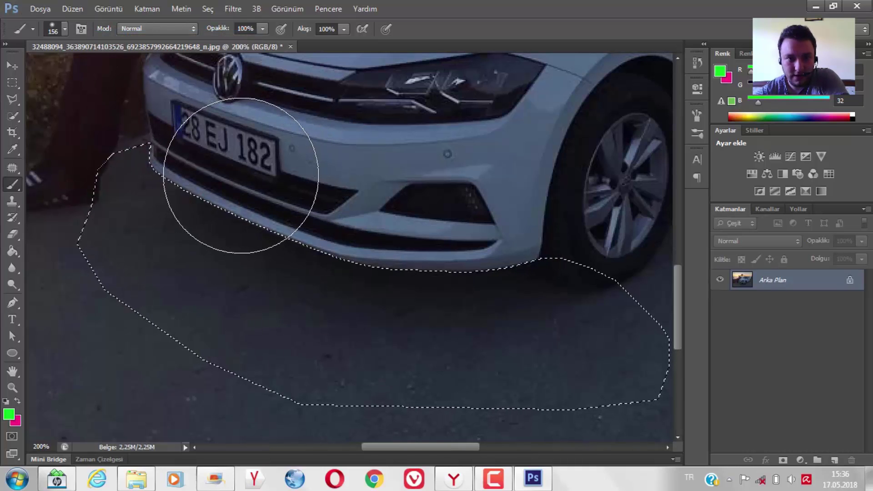
mouse_move(234, 173)
left_mouse_down()
mouse_move(411, 214)
mouse_move(559, 218)
left_mouse_up()
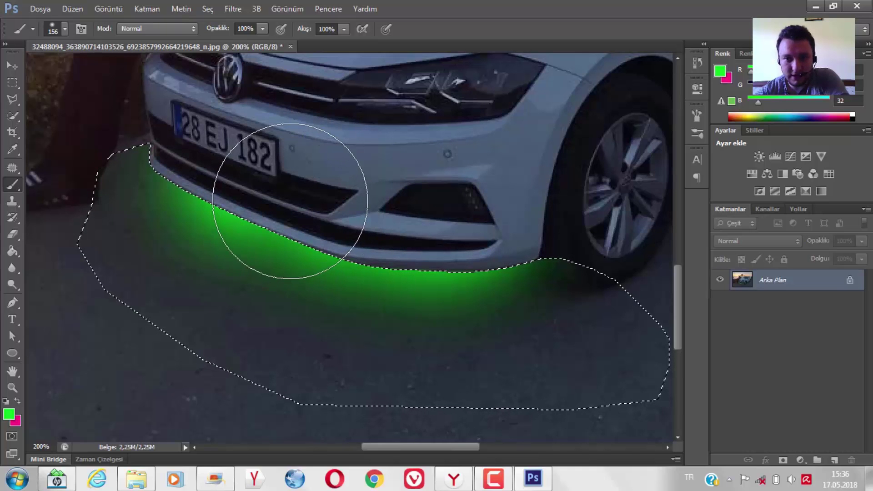
mouse_move(294, 177)
left_mouse_down()
mouse_move(376, 184)
mouse_move(370, 203)
left_mouse_up()
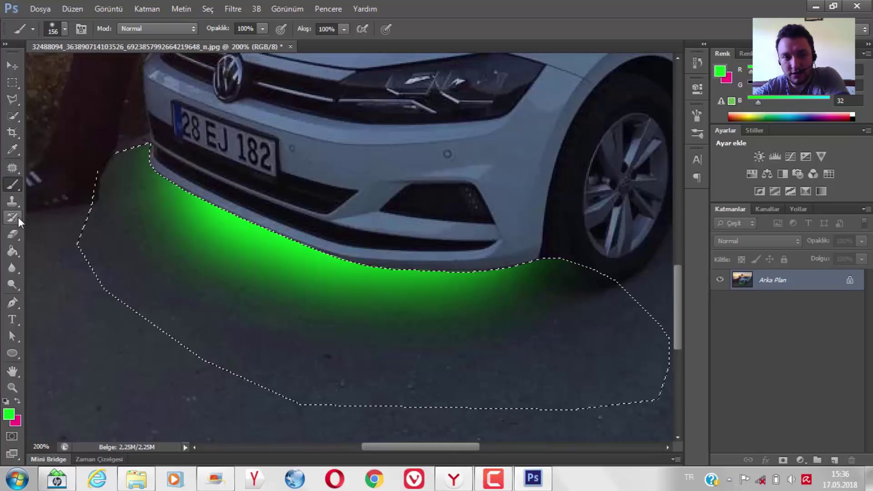
Reselect the Polygonal Lasso and clear the bumper selection with Ctrl+D.
left_click(13, 115)
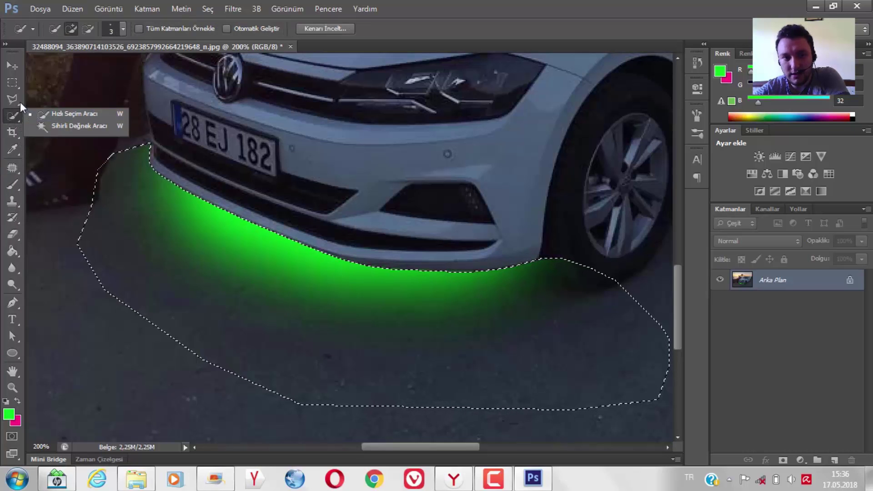
left_click(13, 99)
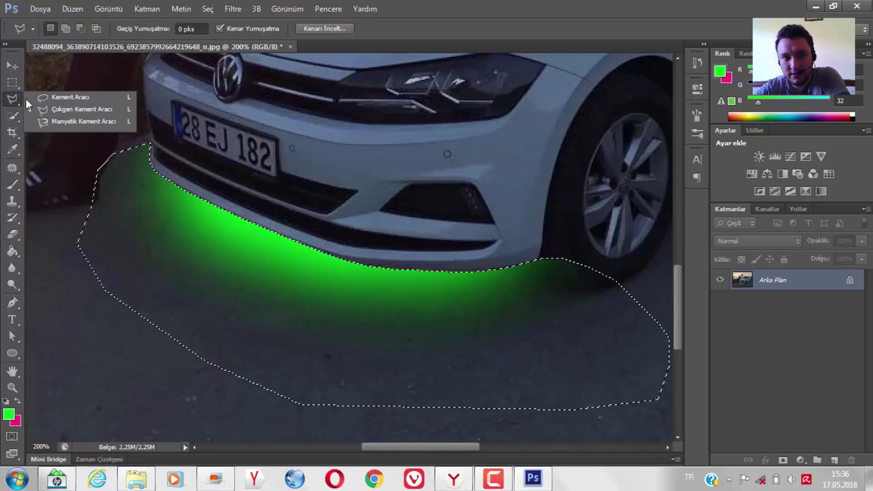
left_click(65, 110)
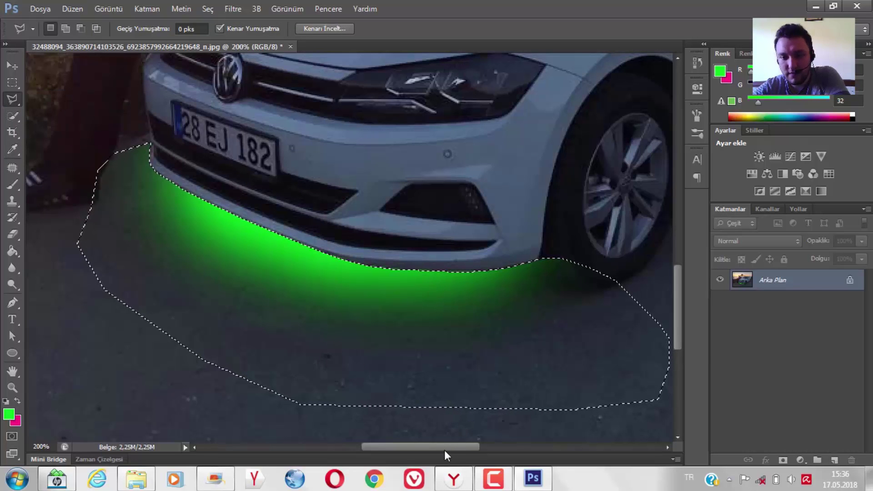
left_click_drag(447, 444, 533, 440)
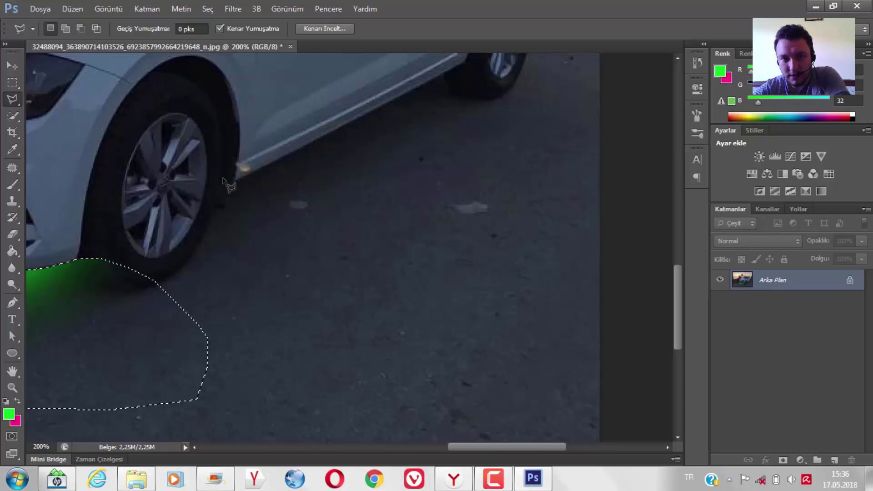
key("ctrl+d")
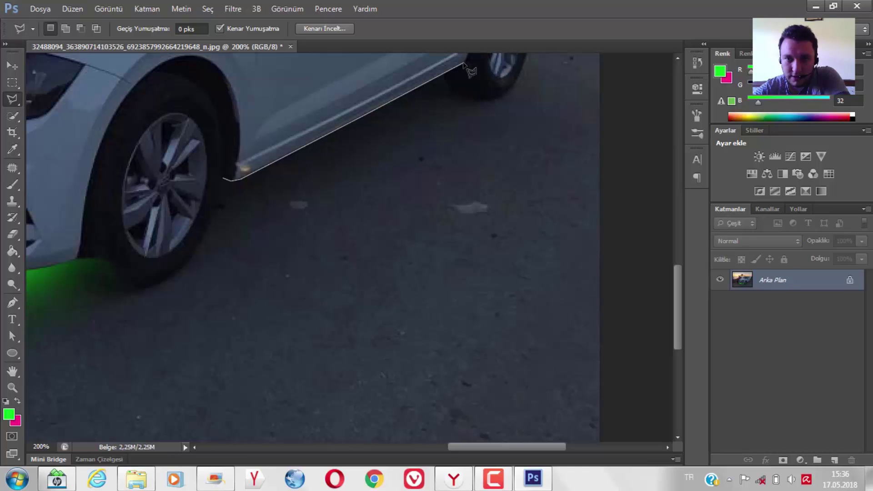
Outline a closed selection around the ground beneath the side skirt, between the wheels.
left_click(462, 62)
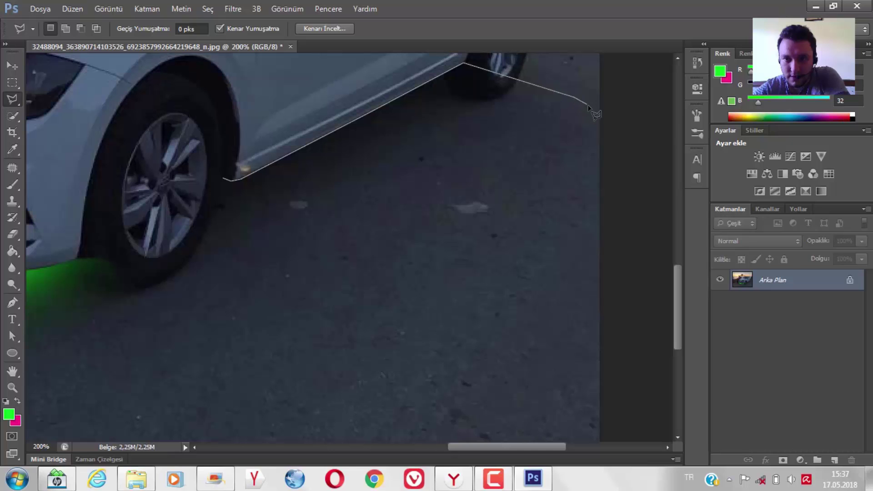
left_click(592, 108)
left_click(595, 133)
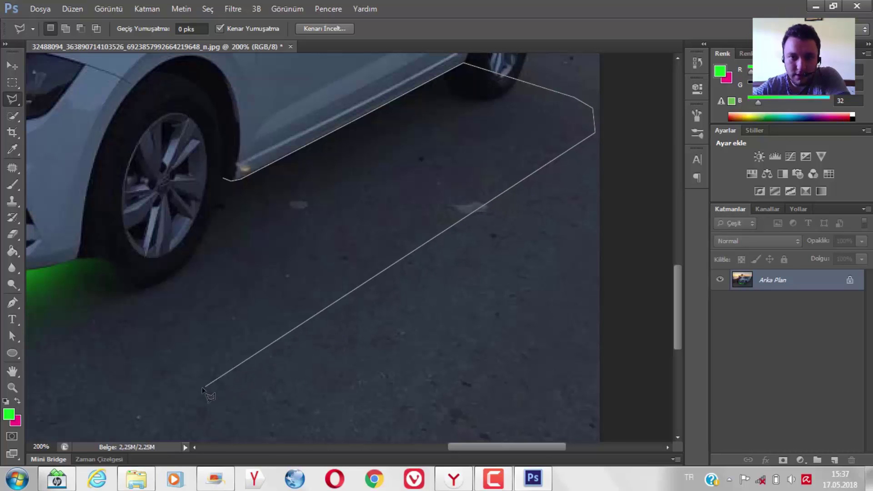
left_click(209, 406)
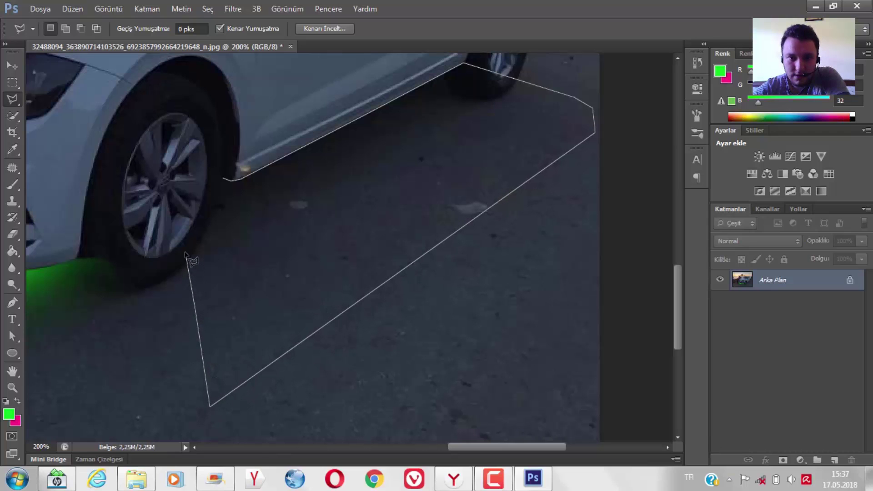
left_click(182, 241)
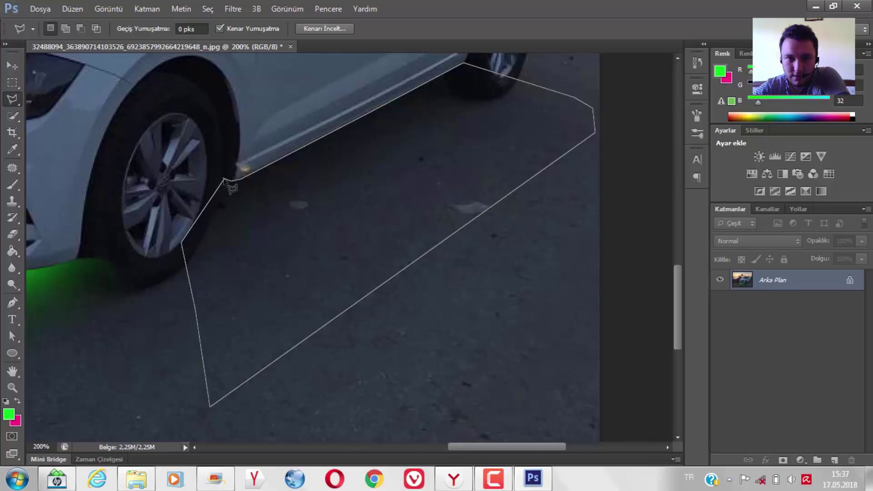
left_click(224, 178)
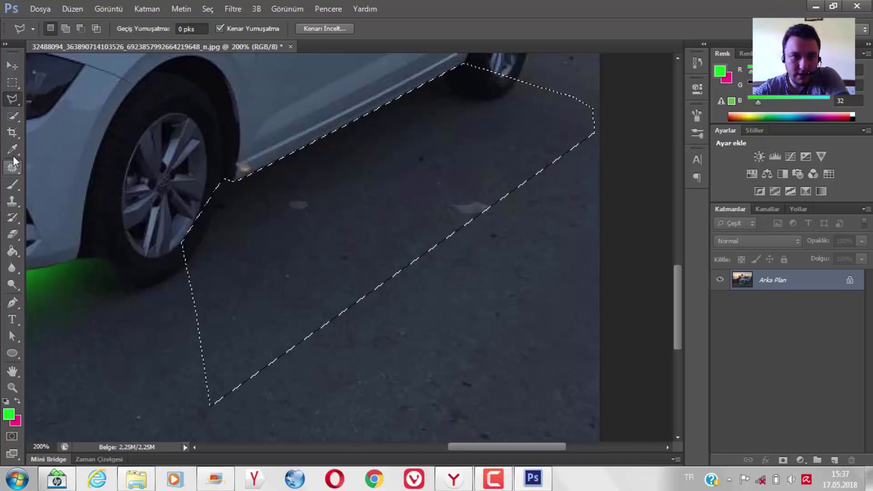
left_click(12, 185)
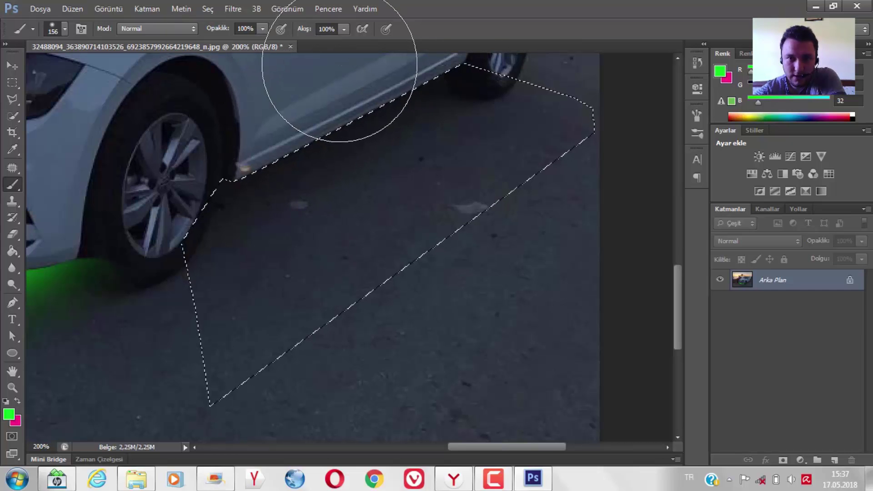
Build up green glow with several brush strokes along the sill's lower edge inside the selection.
mouse_move(347, 61)
left_mouse_down()
mouse_move(321, 68)
mouse_move(288, 97)
mouse_move(356, 65)
left_mouse_up()
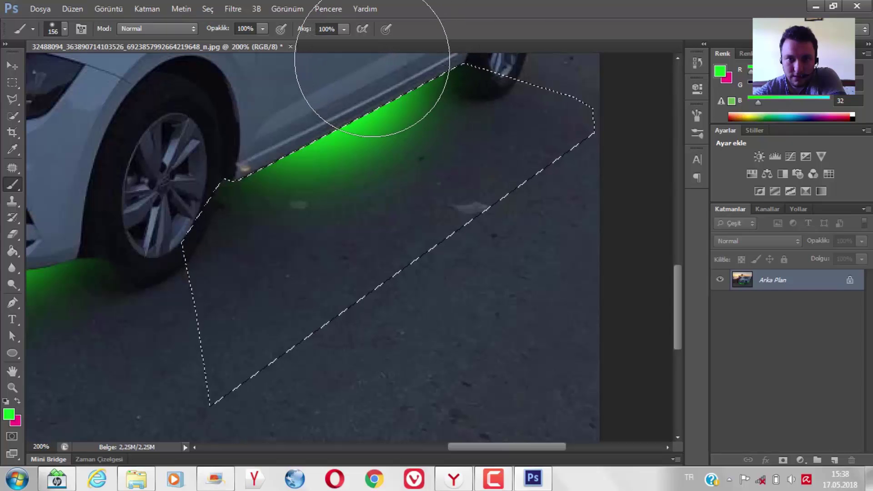
left_click_drag(370, 58, 370, 49)
left_click_drag(282, 107, 330, 71)
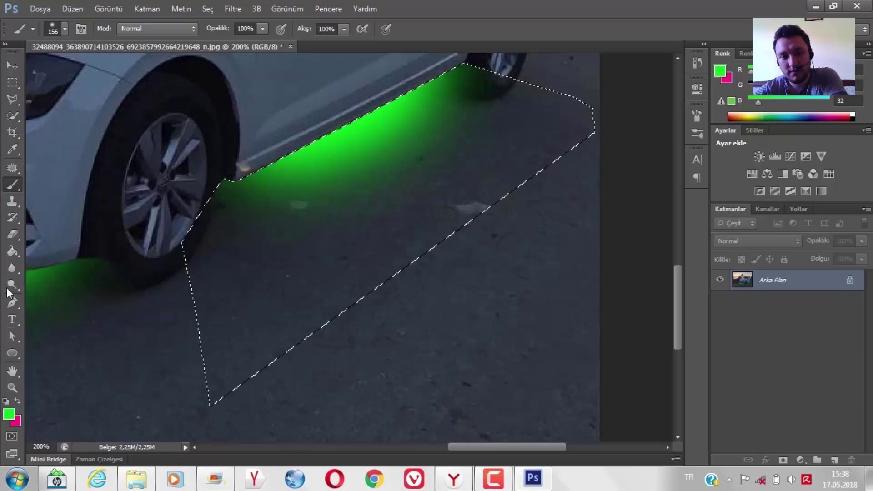
left_click(13, 388)
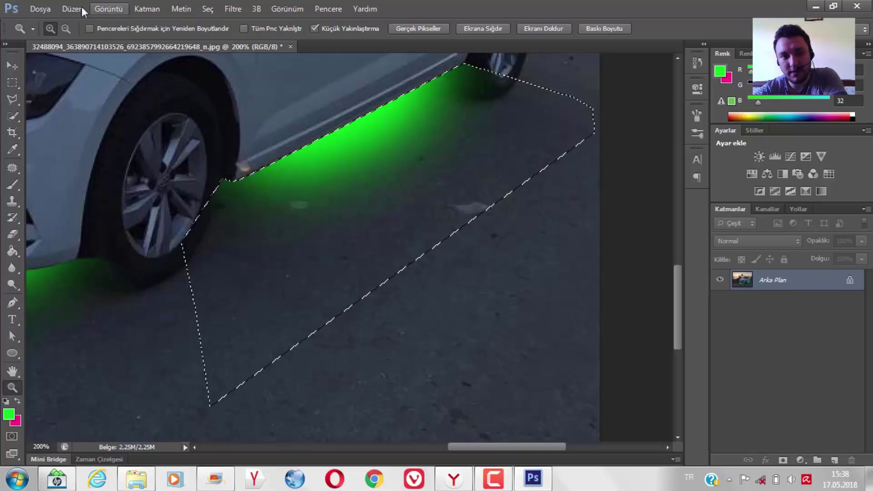
Zoom out to 66.7% to view both green glows across the whole photo.
left_click(209, 251, "alt")
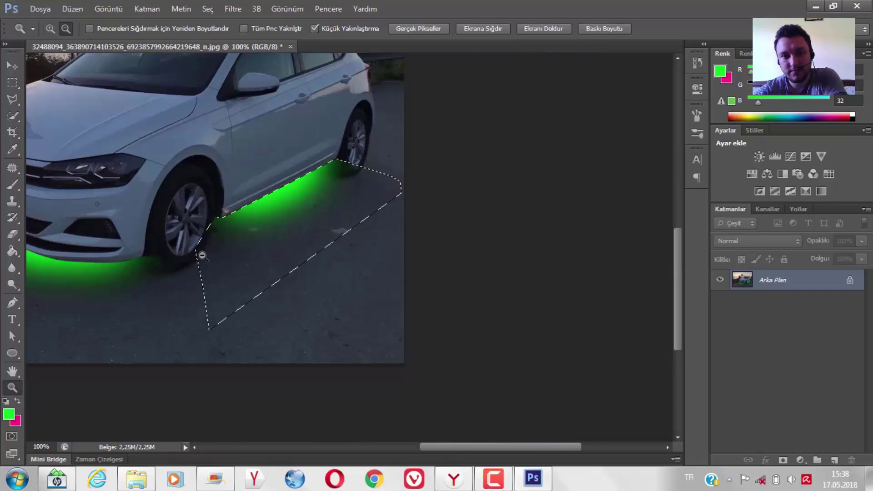
left_click(135, 272, "alt")
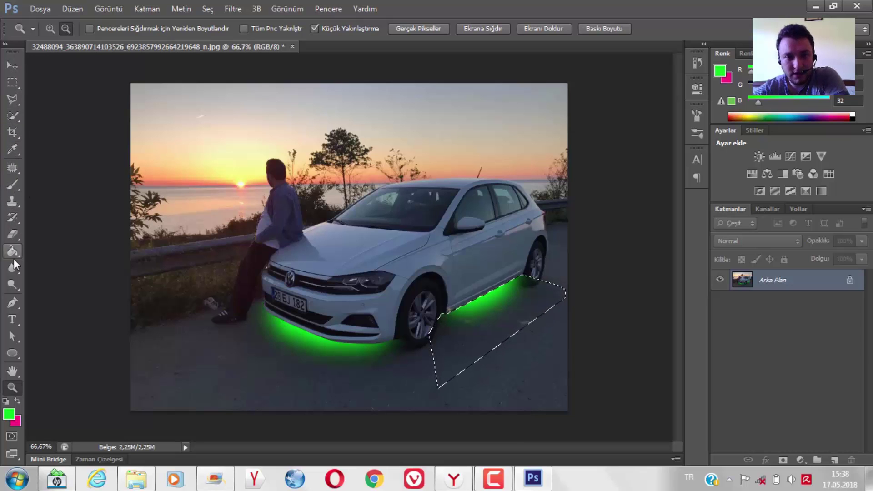
left_click(46, 8)
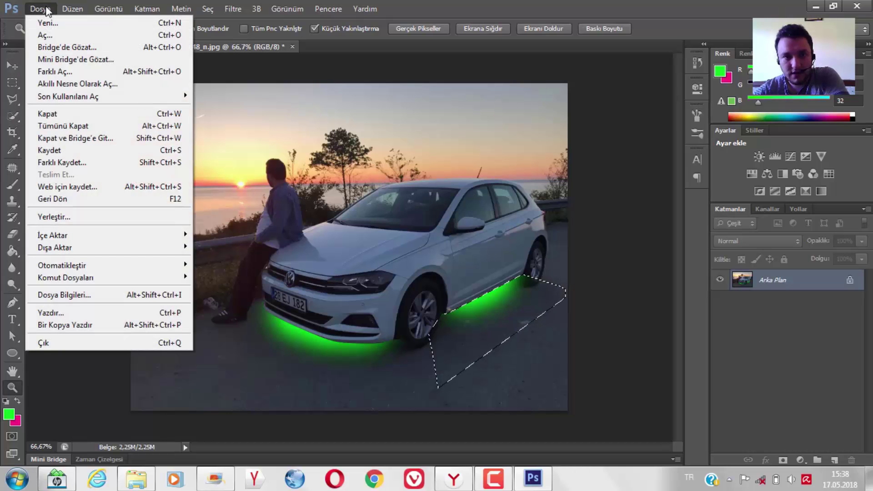
Save the photo as the JPEG 'araç altı neon' at maximum quality 12.
left_click(82, 160)
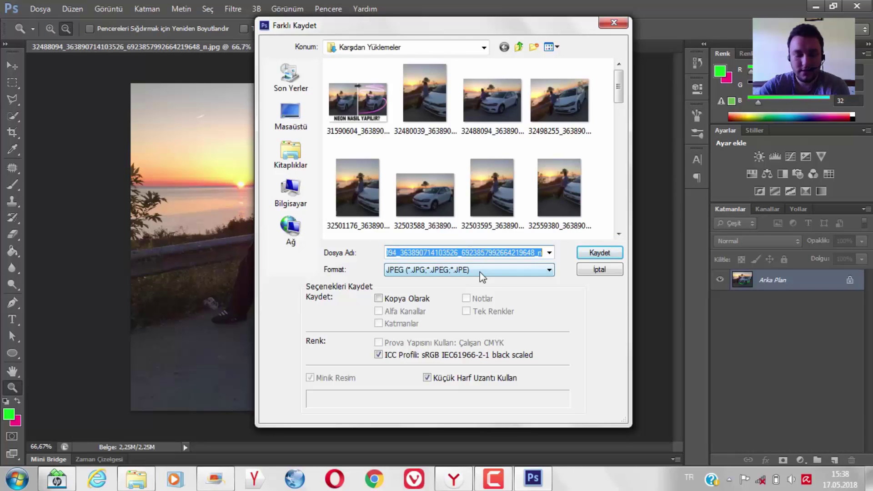
type("araç ")
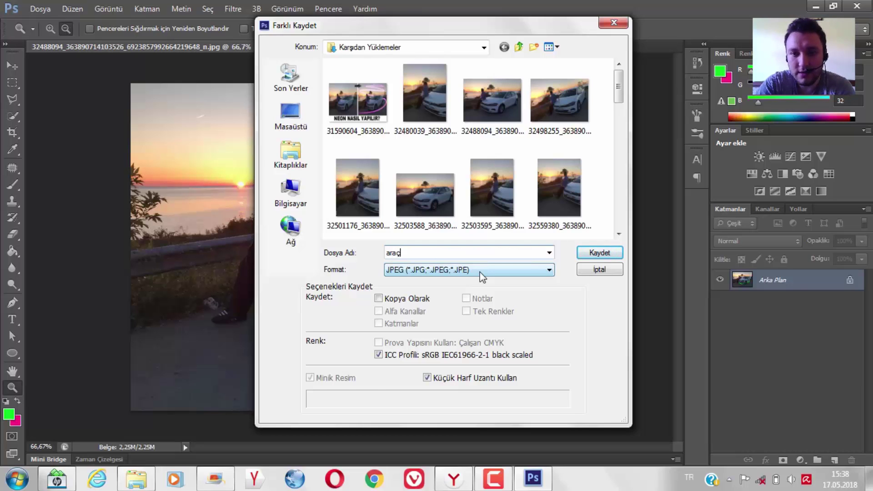
type("altı ne")
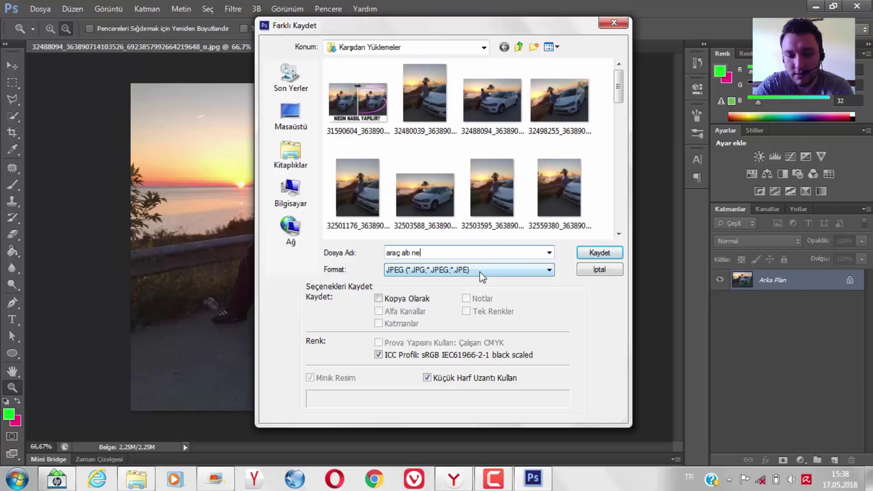
type("on")
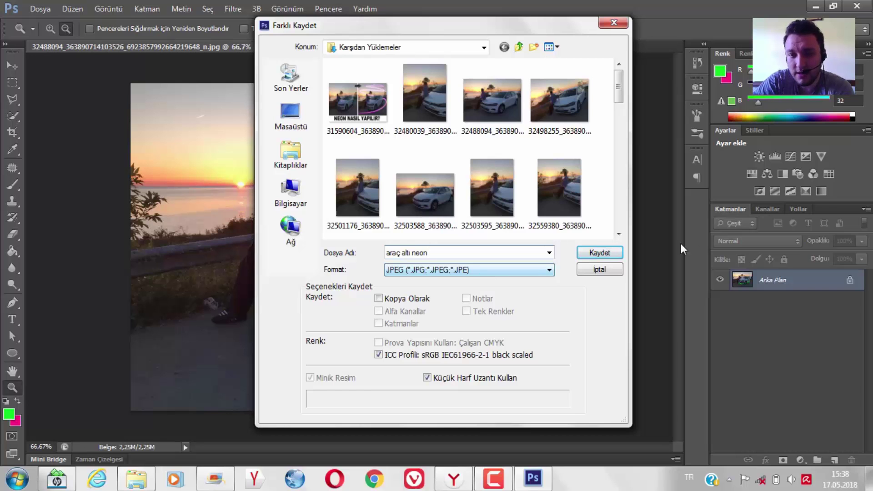
left_click(598, 254)
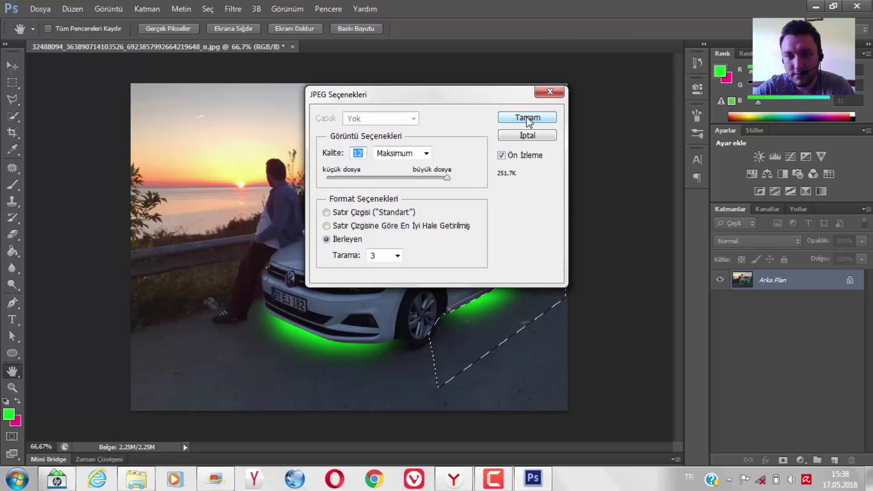
left_click(527, 117)
key("z")
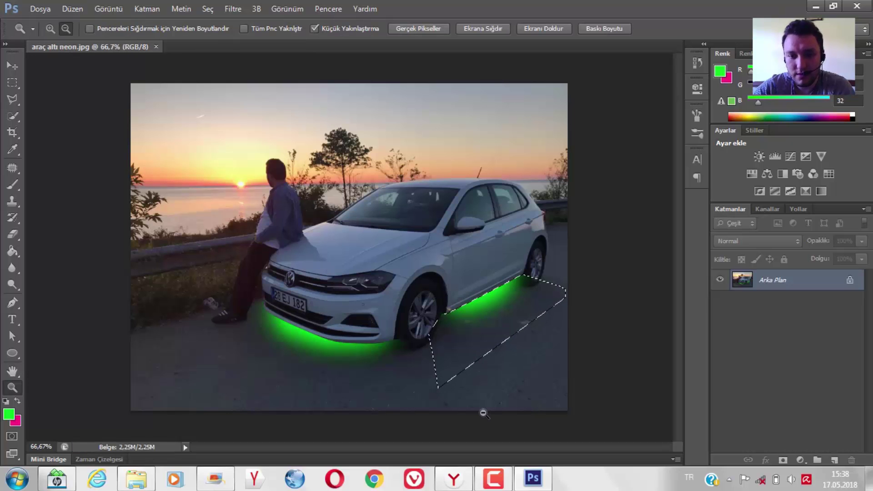
Select the saved 'araç altı neon' image in Explorer's Karşıdan Yüklemeler folder.
left_click(136, 478)
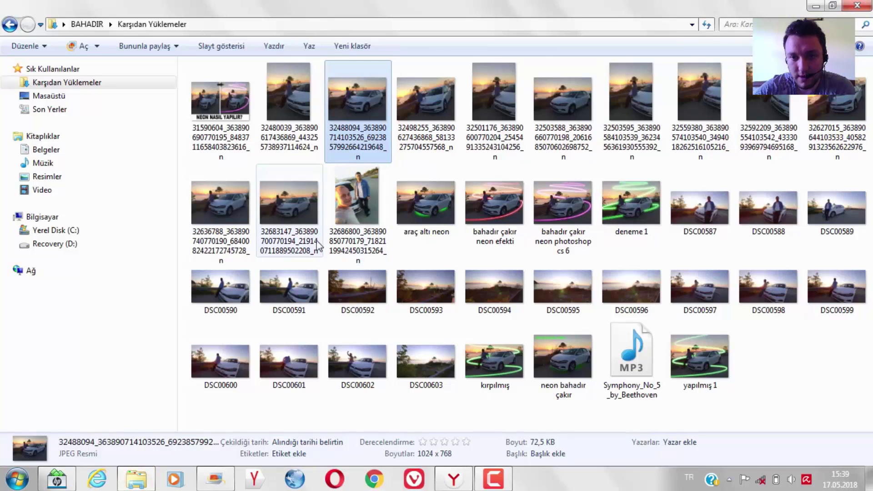
left_click(423, 206)
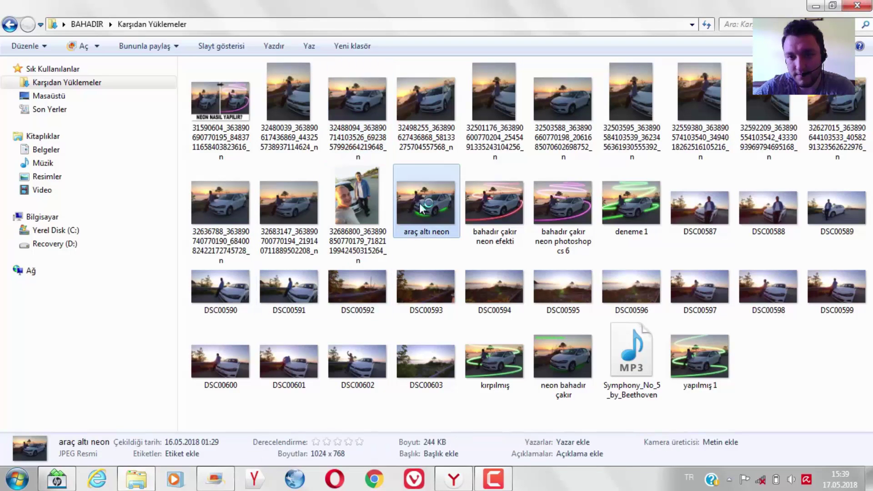